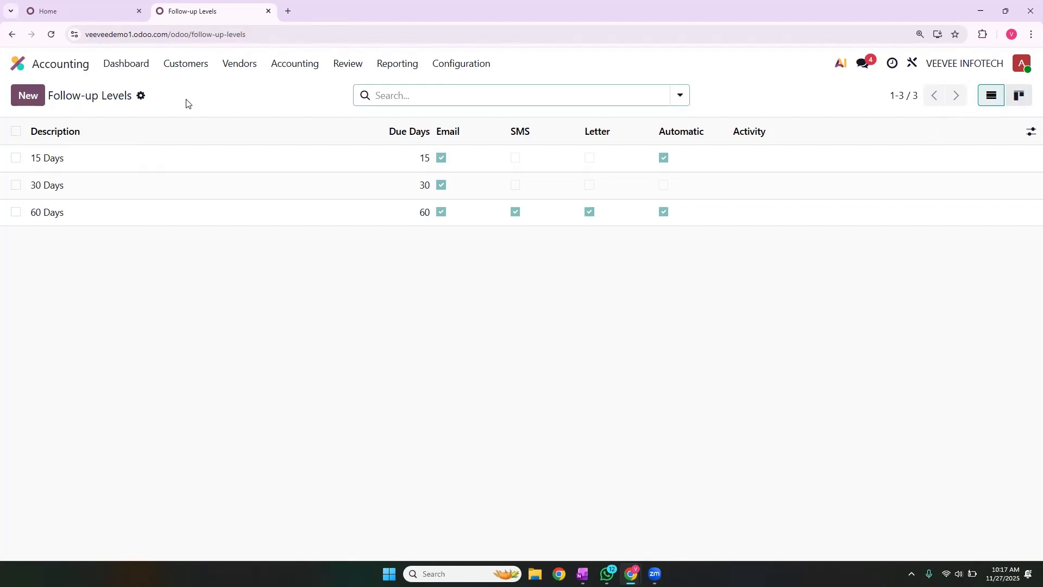
Open the customer list in Accounting and replace its Customer Invoices filter with Overdue Invoices.
left_click(67, 65)
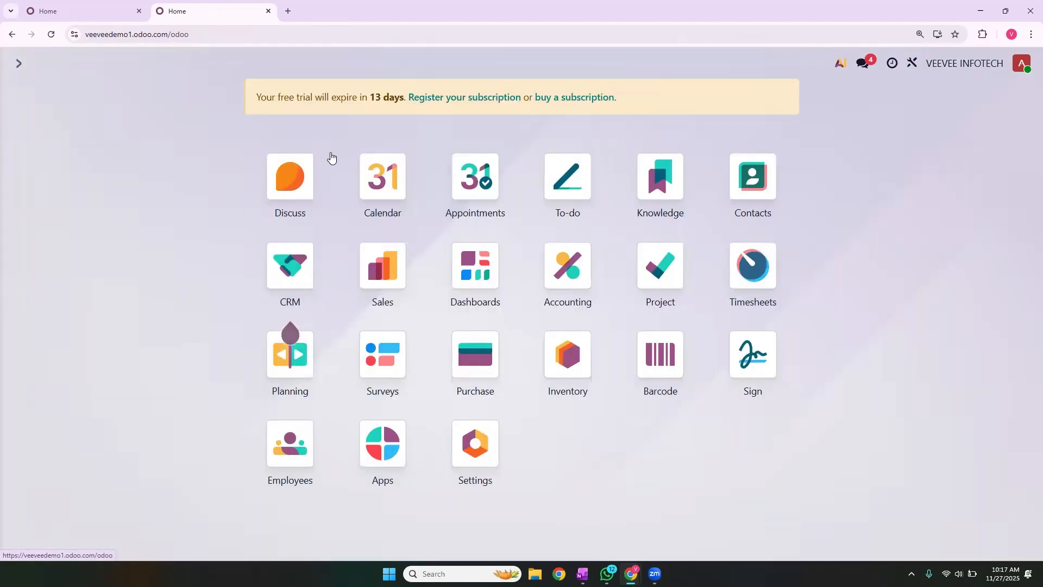
left_click(593, 291)
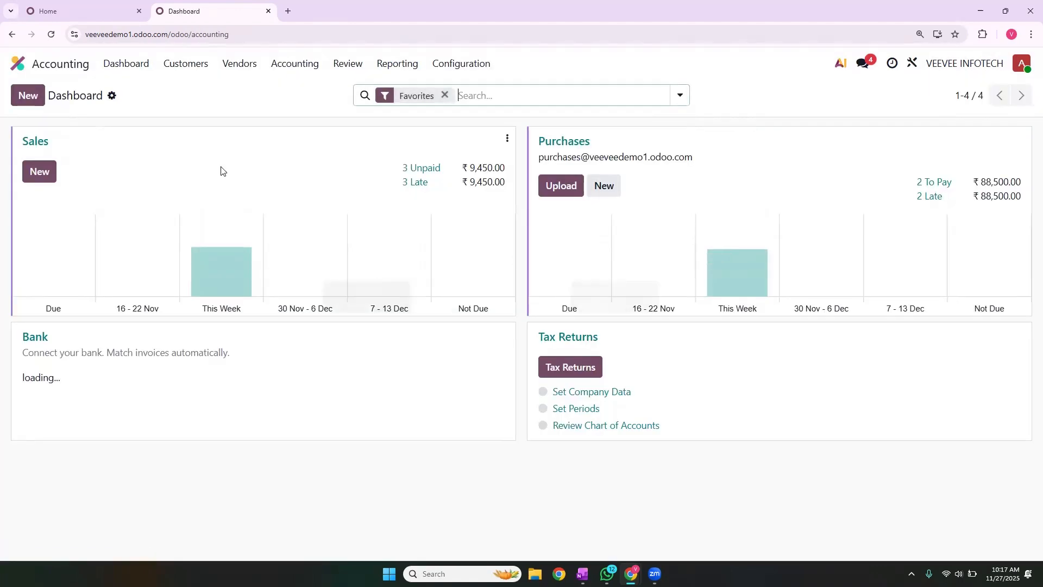
left_click(193, 67)
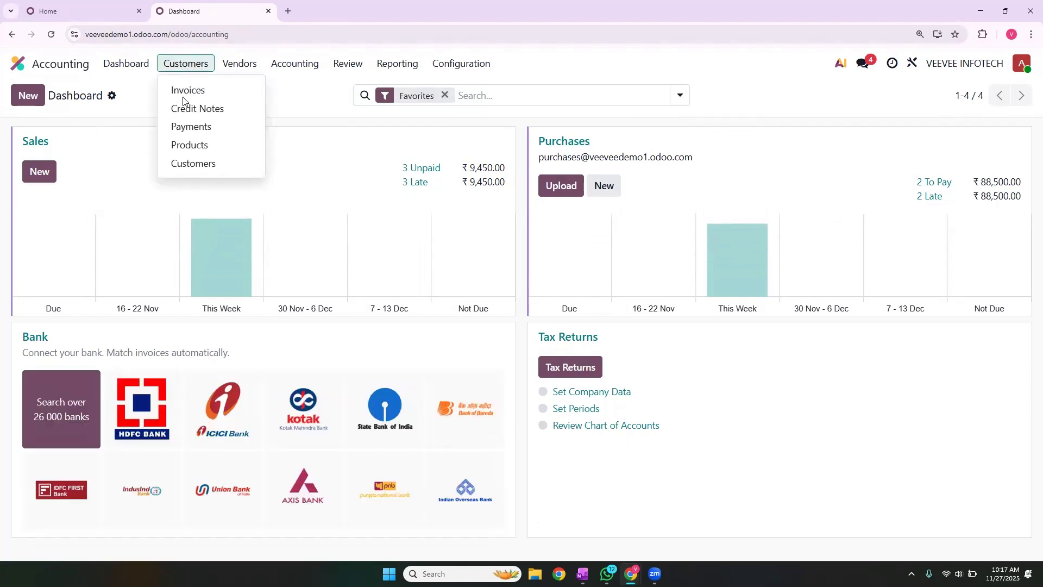
left_click(183, 168)
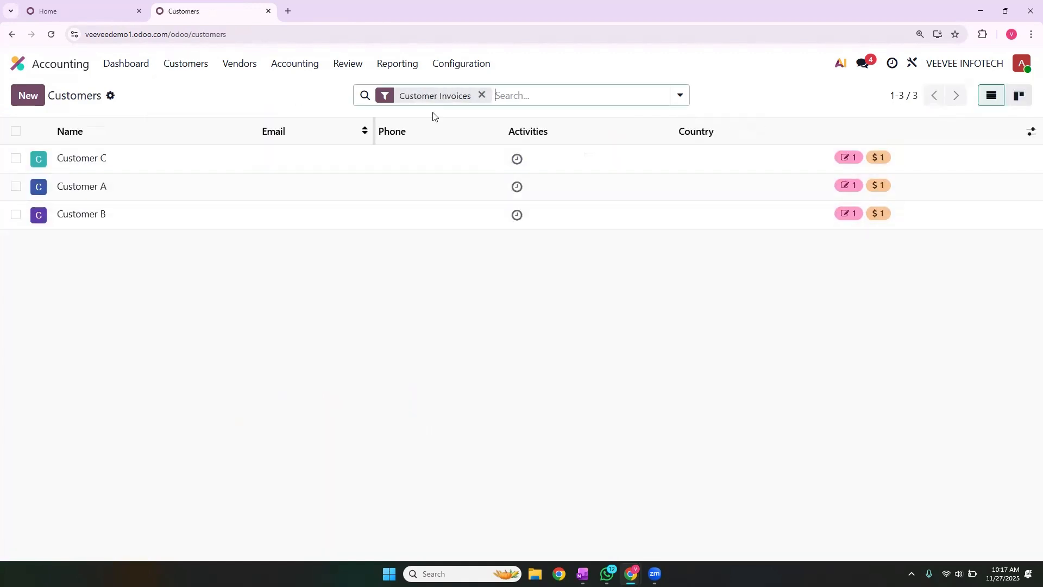
left_click(481, 95)
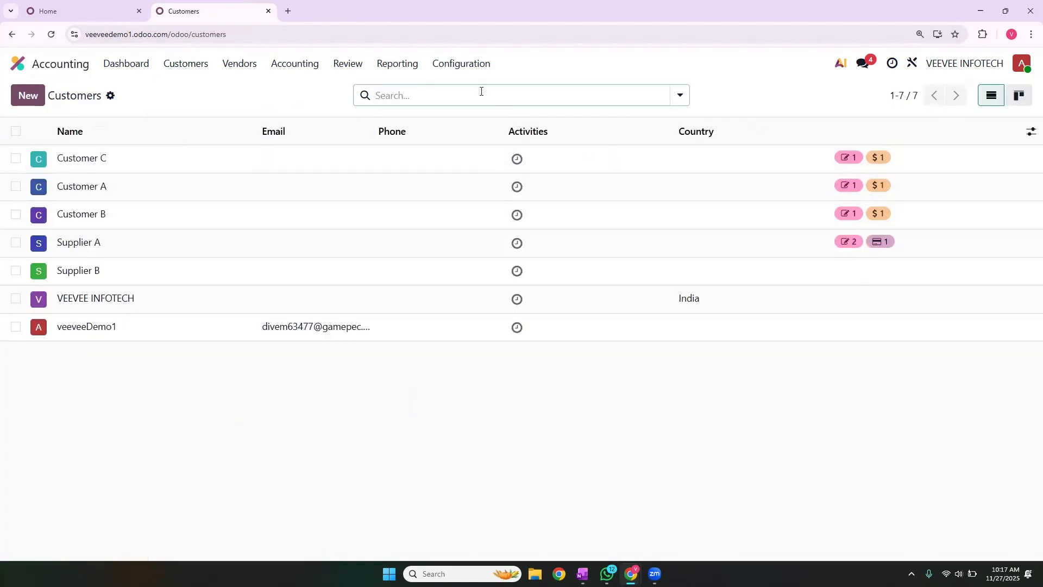
left_click(481, 92)
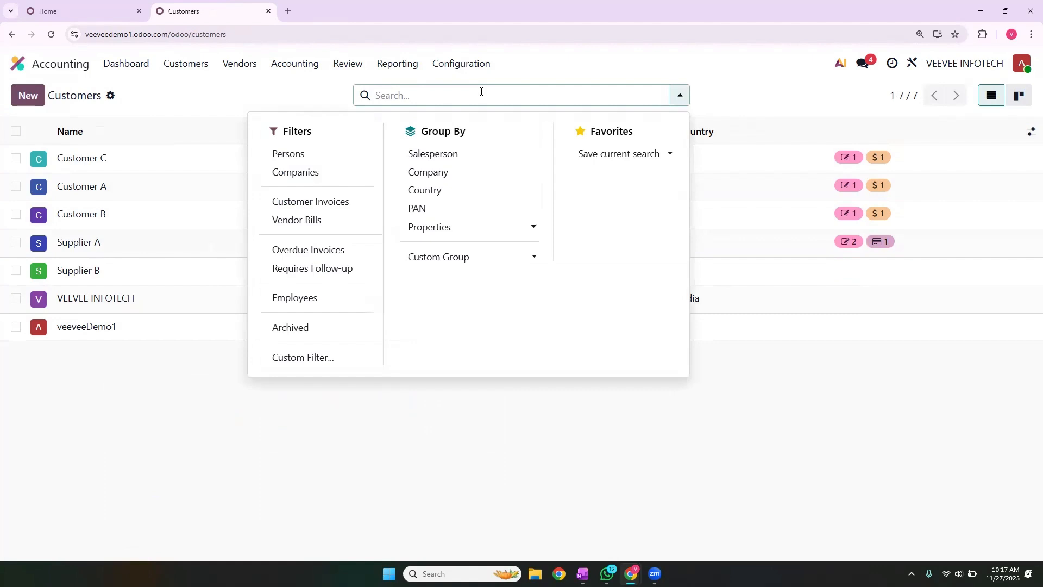
left_click(334, 251)
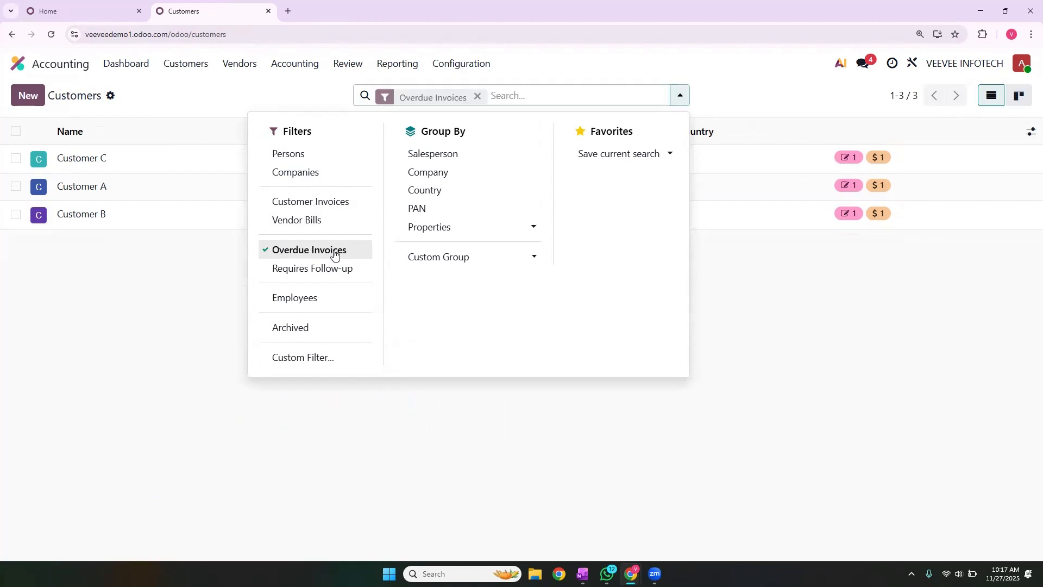
left_click(173, 265)
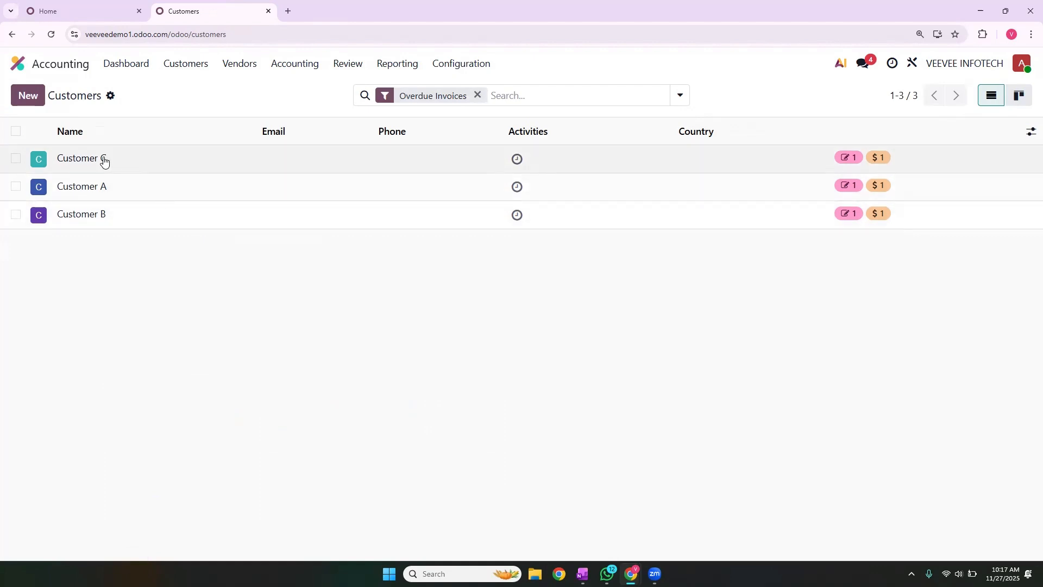
Review the bulk actions offered for all the overdue customers, then clear the selection.
left_click(16, 133)
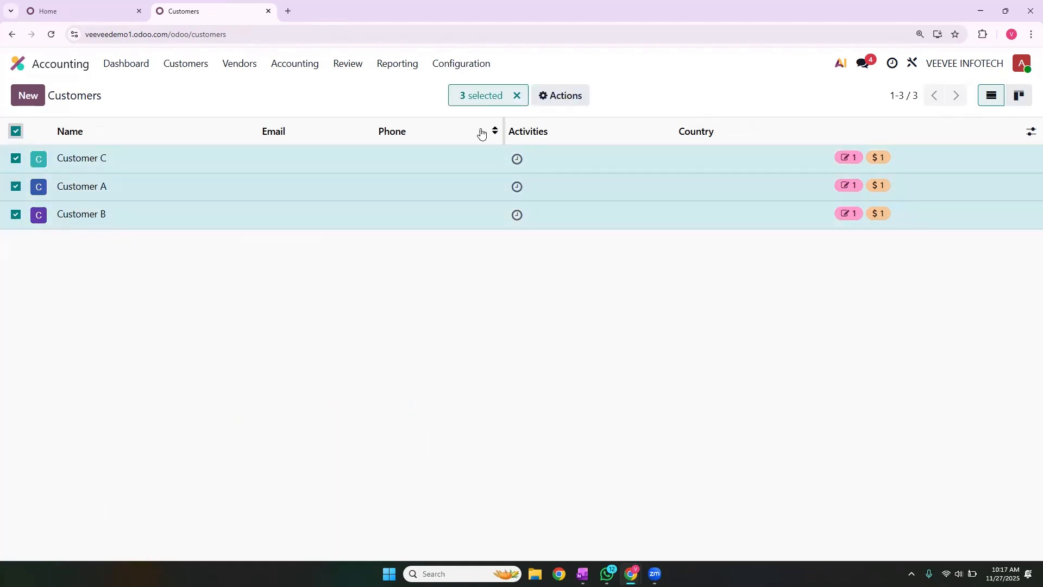
left_click(547, 99)
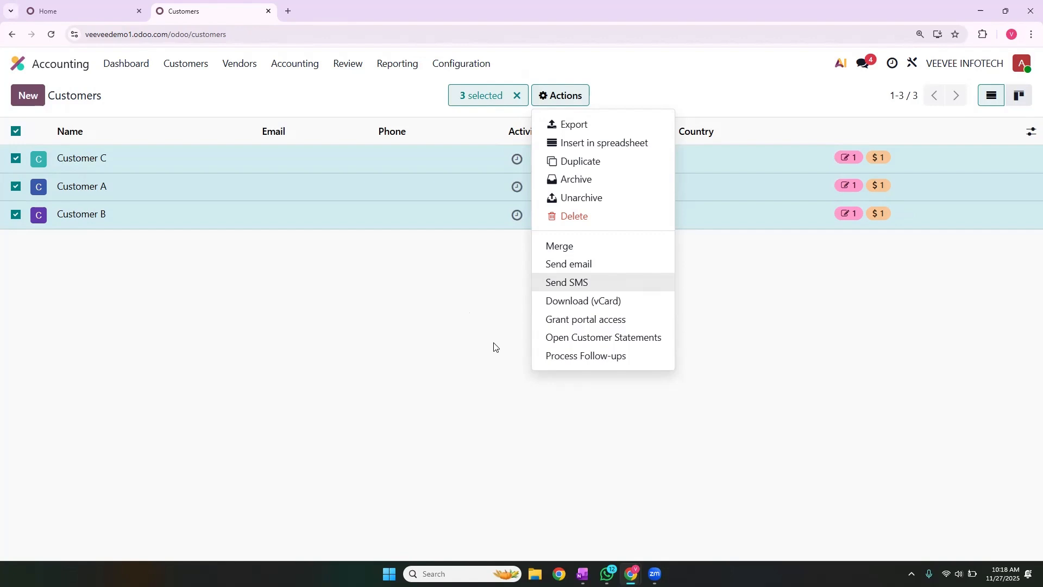
left_click(463, 348)
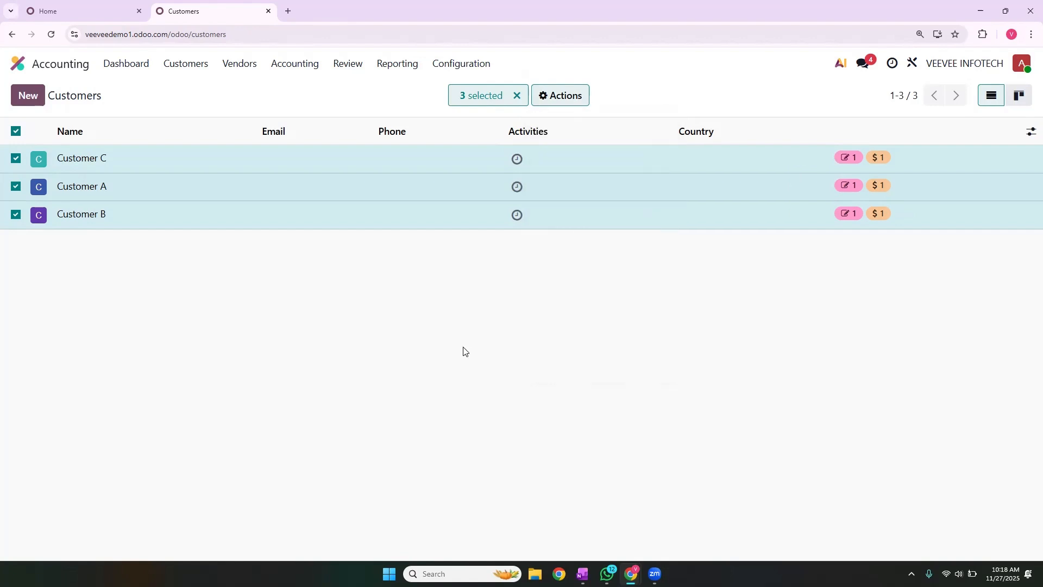
left_click(16, 131)
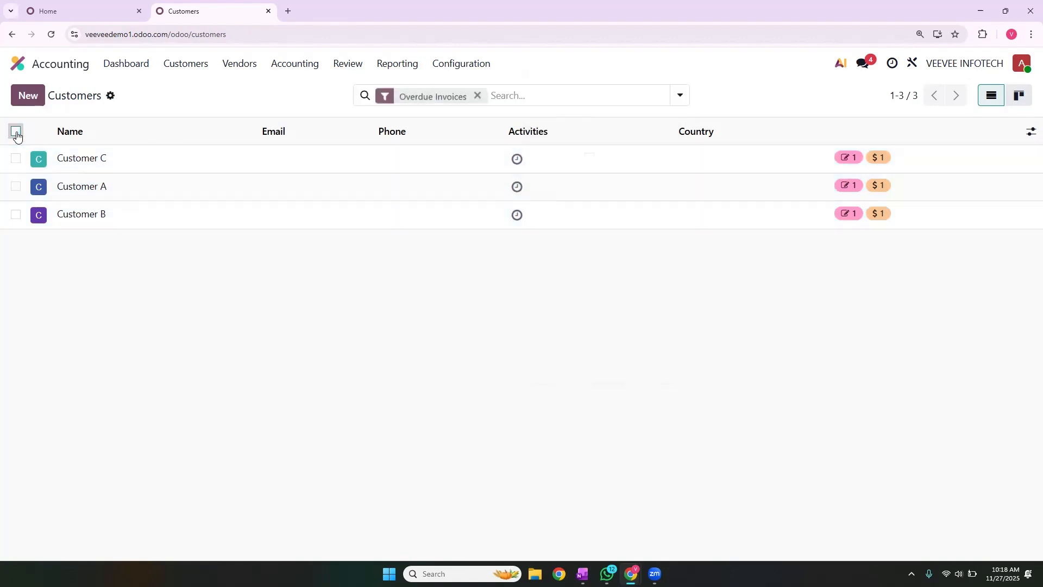
View Customer C's record and its invoices, then return to the overdue customer list.
left_click(144, 168)
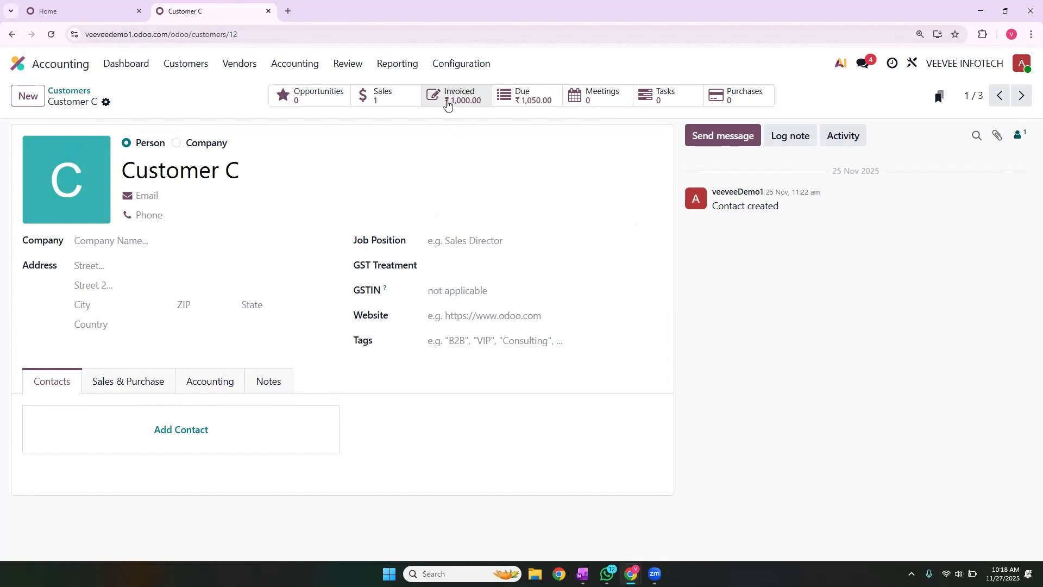
left_click(446, 102)
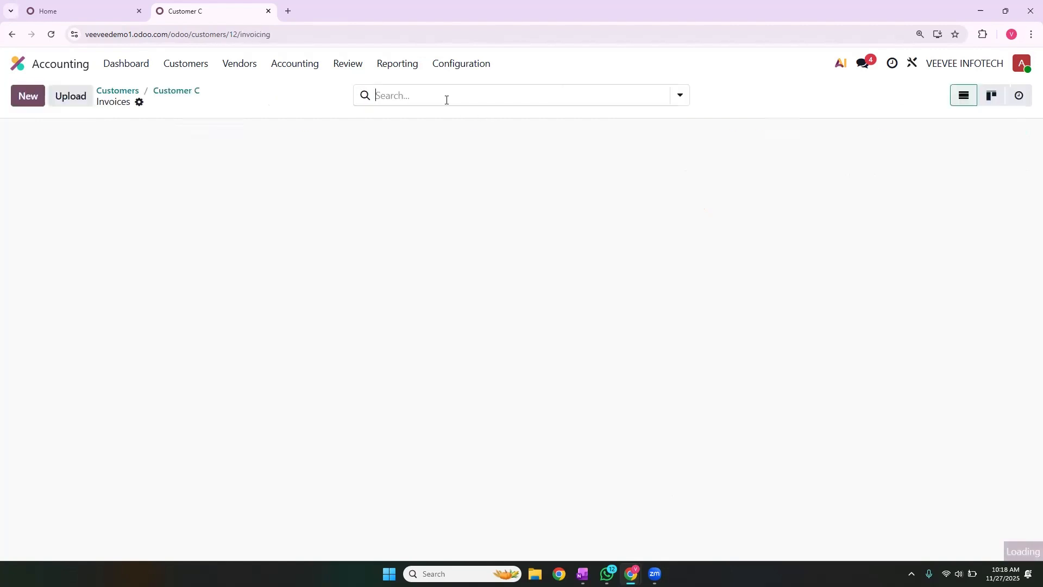
left_click(178, 93)
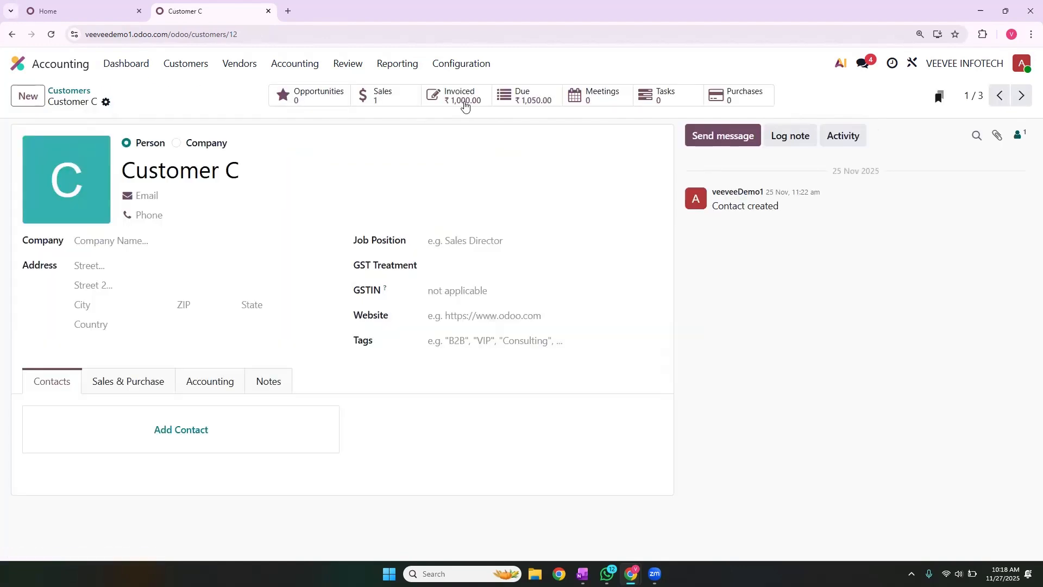
left_click(71, 90)
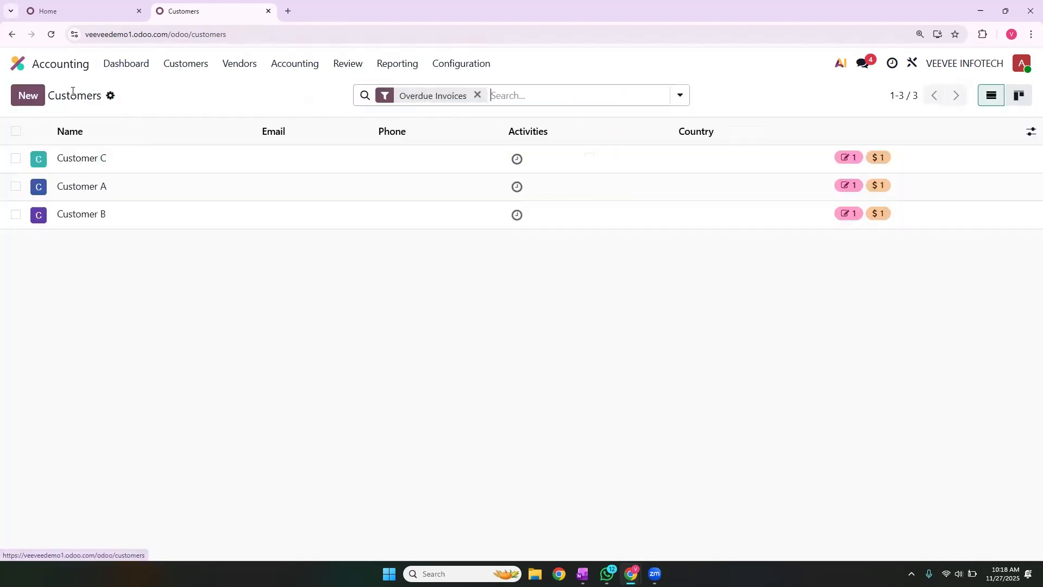
Examine Customer A's follow-up report for the due amount and return to the customer record.
left_click(149, 191)
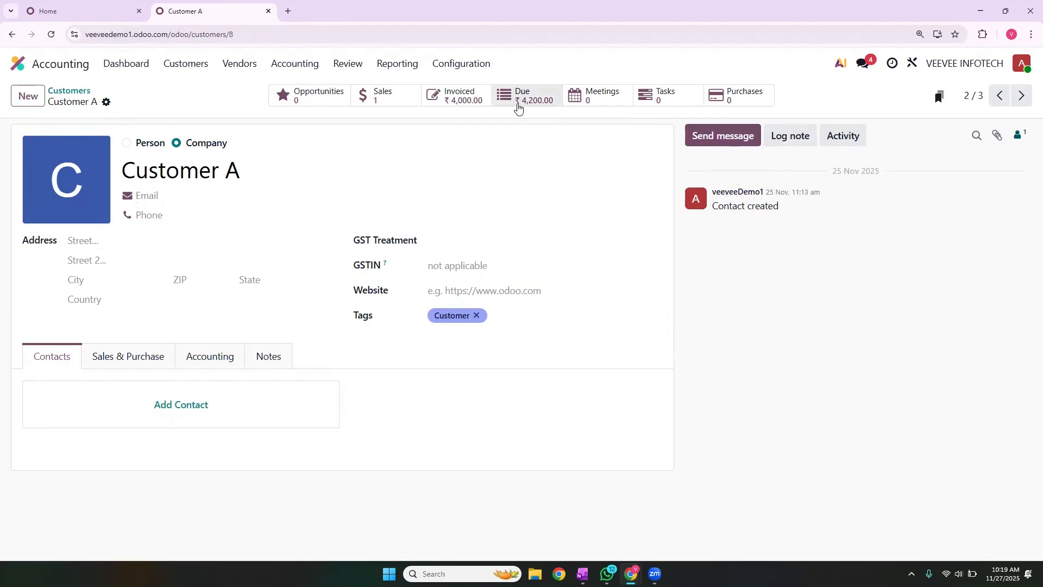
left_click(517, 97)
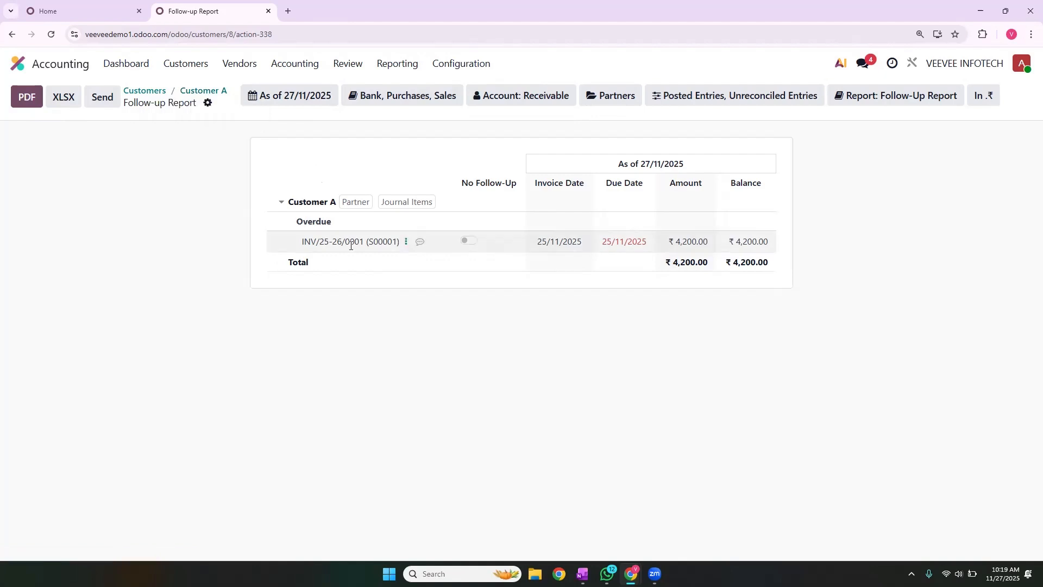
left_click(205, 95)
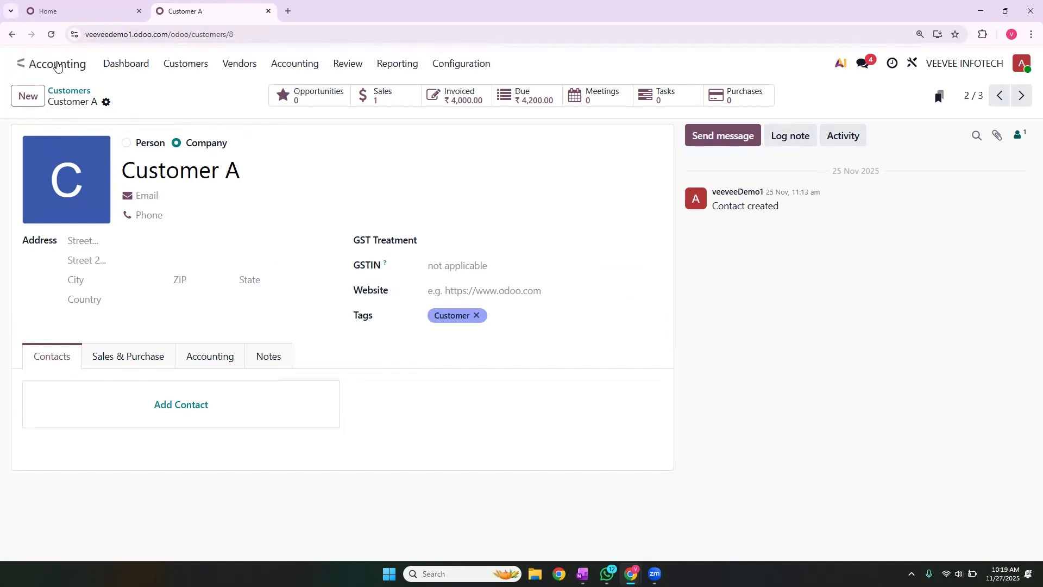
Open Customer A in the Contacts app and set its invoice follow-up level to 30 Days.
left_click(57, 65)
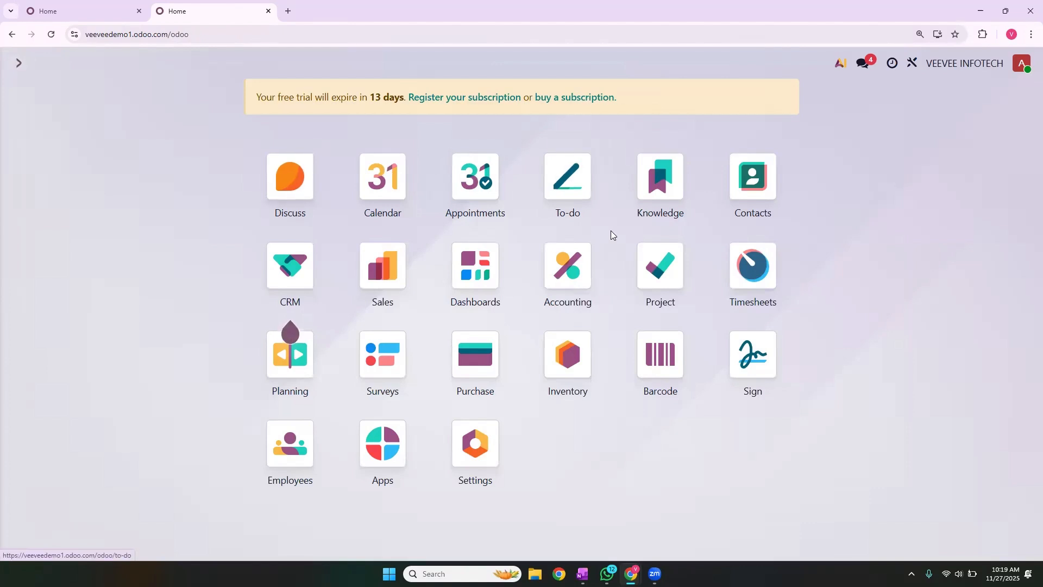
left_click(760, 187)
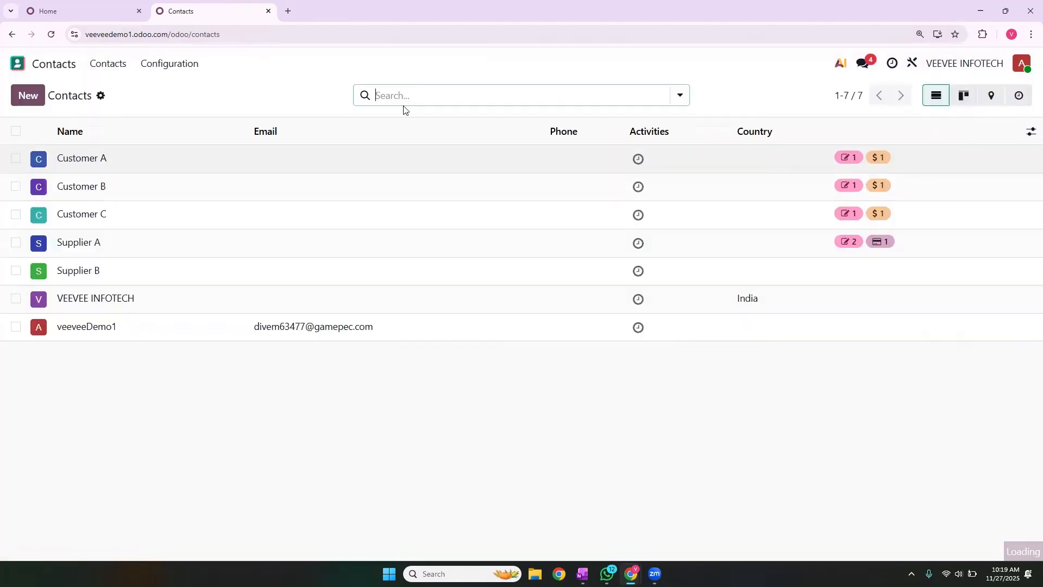
left_click(251, 158)
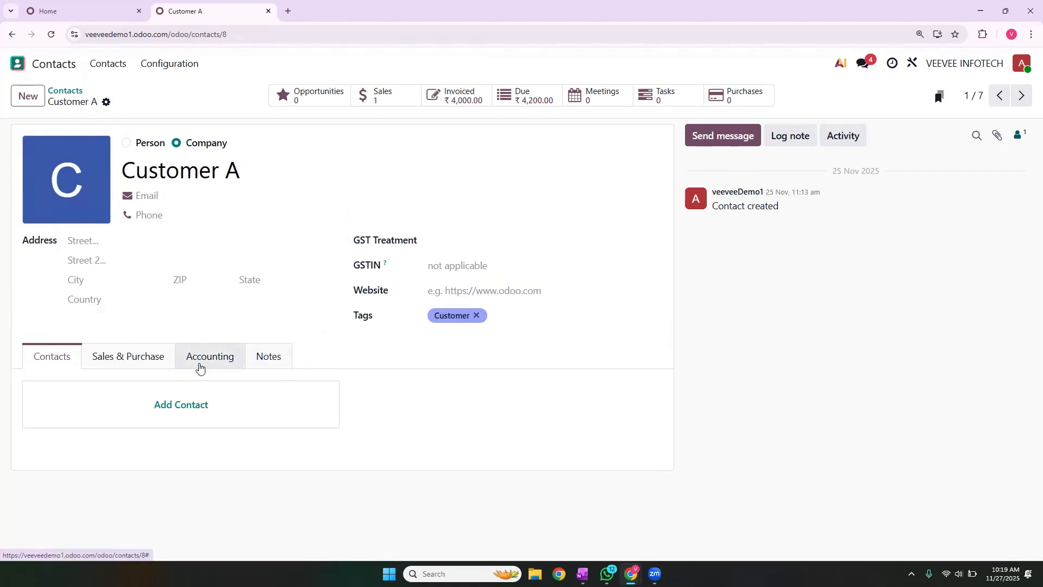
left_click(199, 368)
scroll(366, 450, "down", 2)
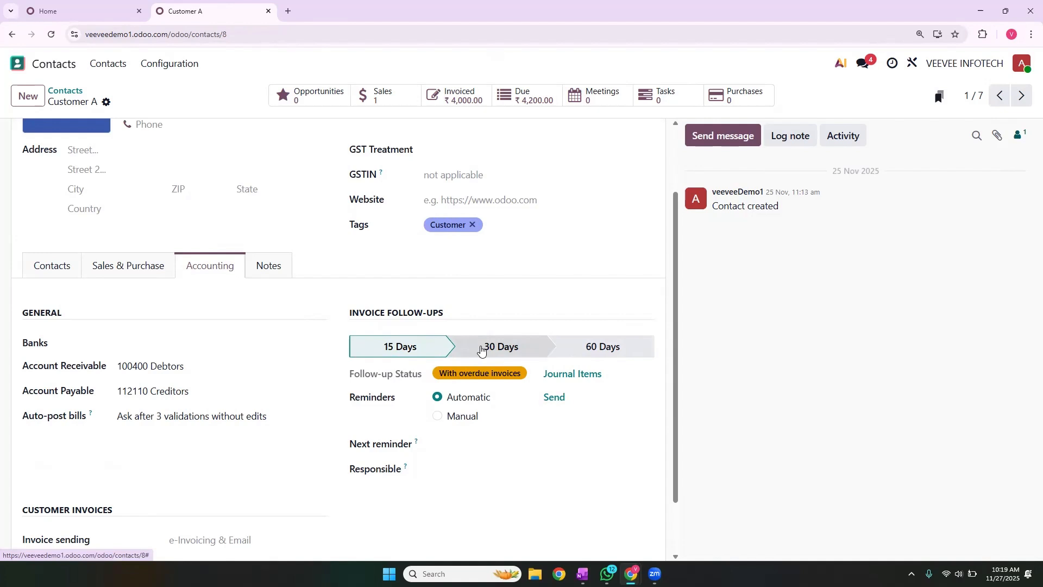
left_click(481, 351)
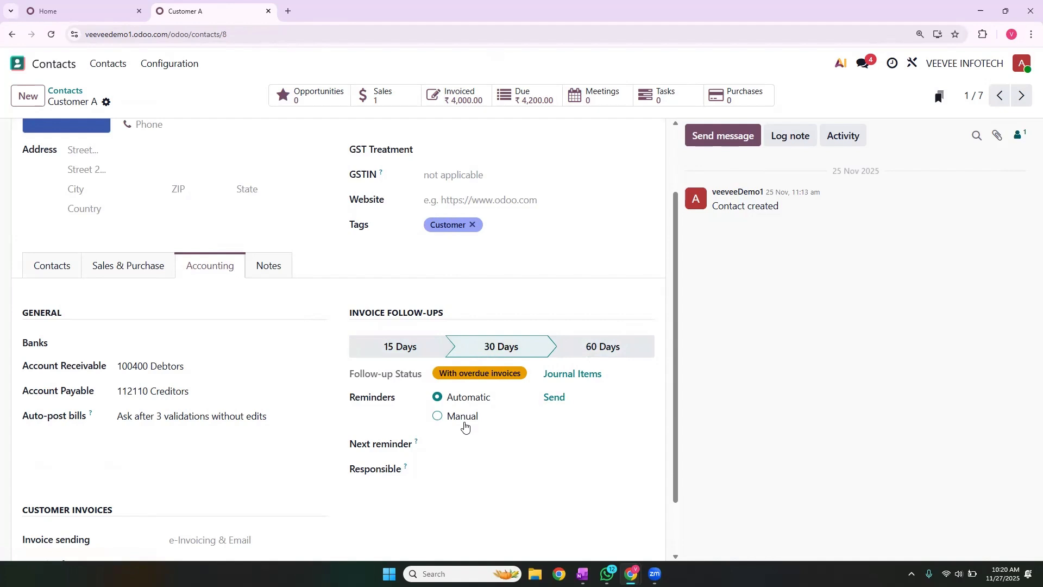
Check the next reminder date picker and the choices for the responsible person in Customer A's invoice follow-ups.
left_click(456, 447)
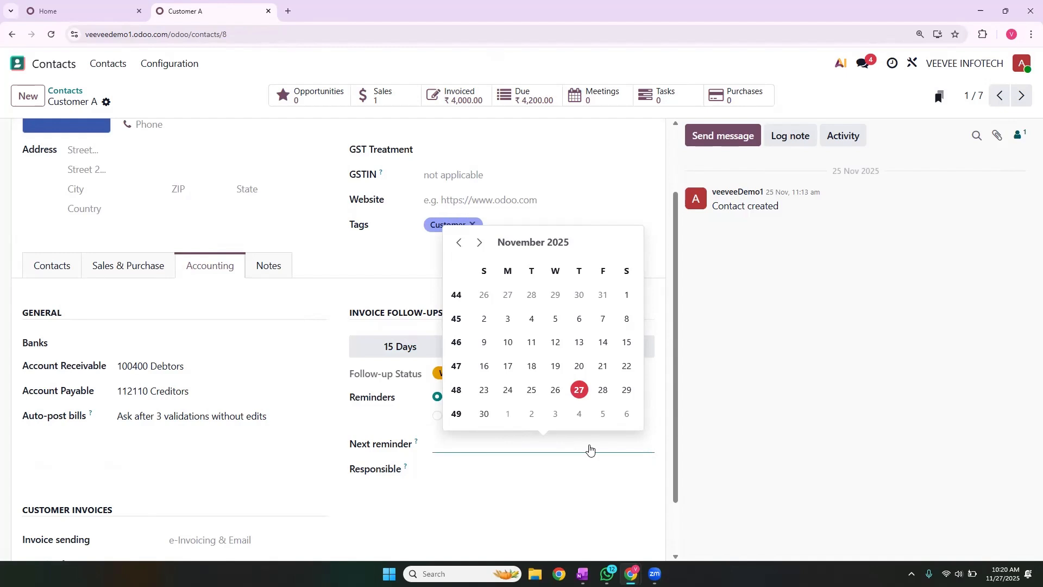
left_click(499, 467)
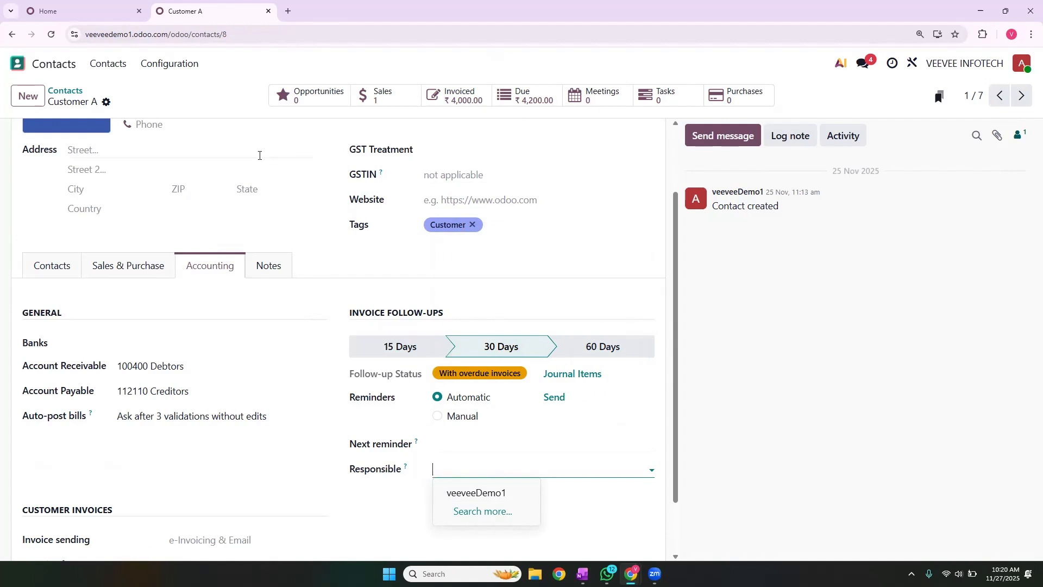
scroll(259, 155, "up", 2)
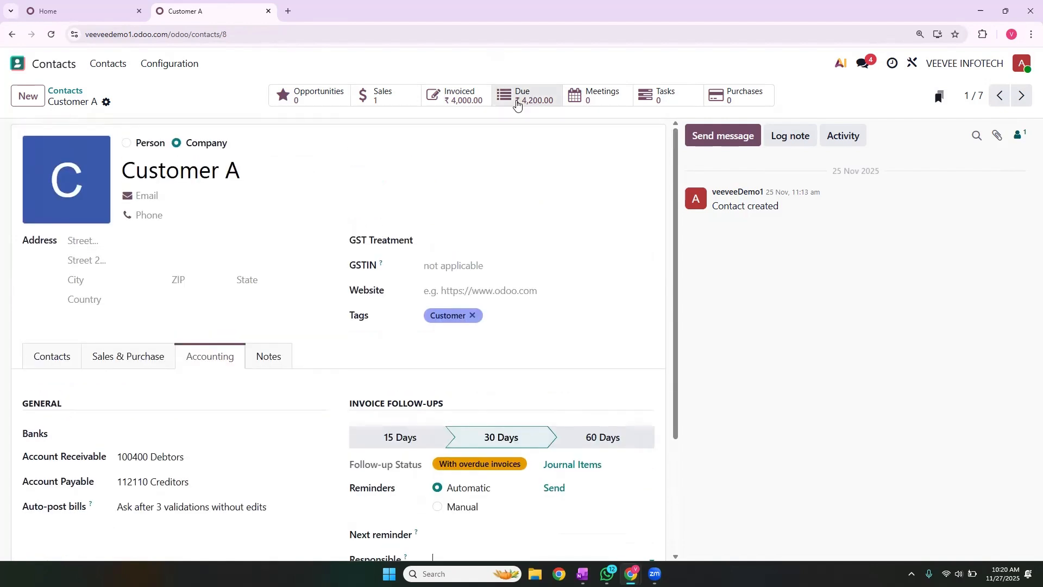
Open Customer A's follow-up report from the due amount, review its sending options, and close them without sending.
left_click(519, 101)
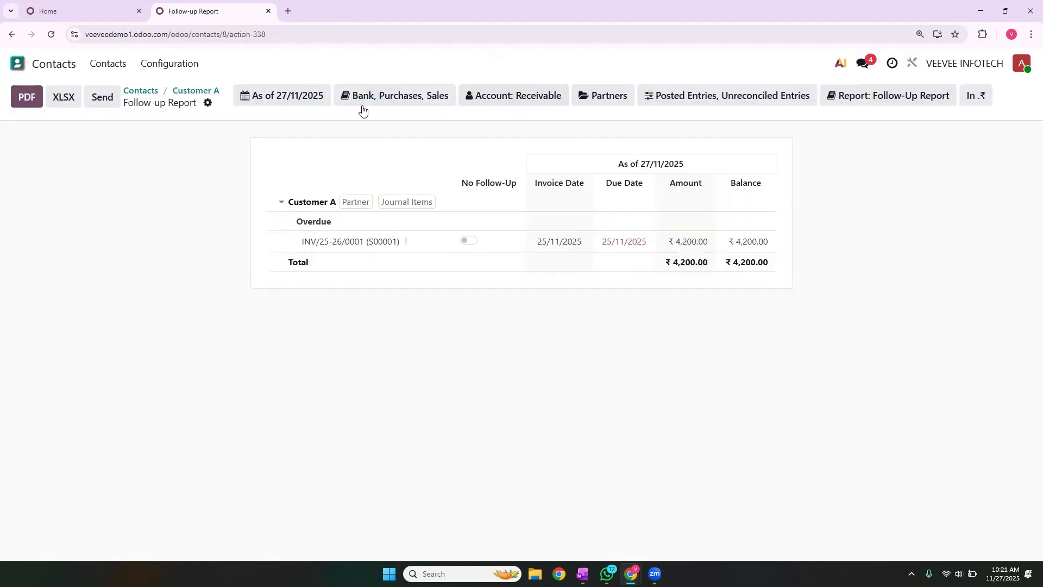
left_click(103, 98)
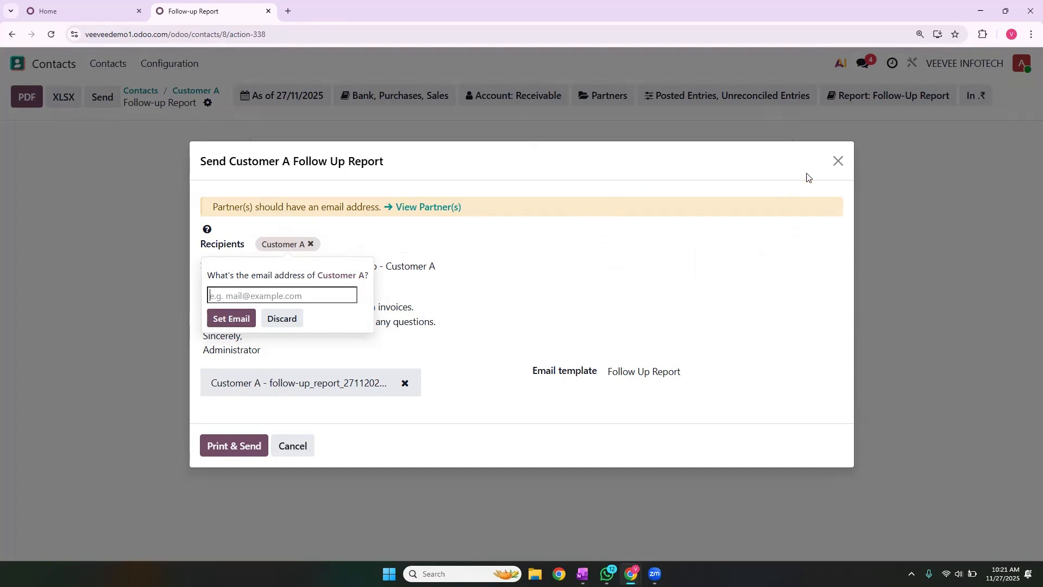
left_click(838, 161)
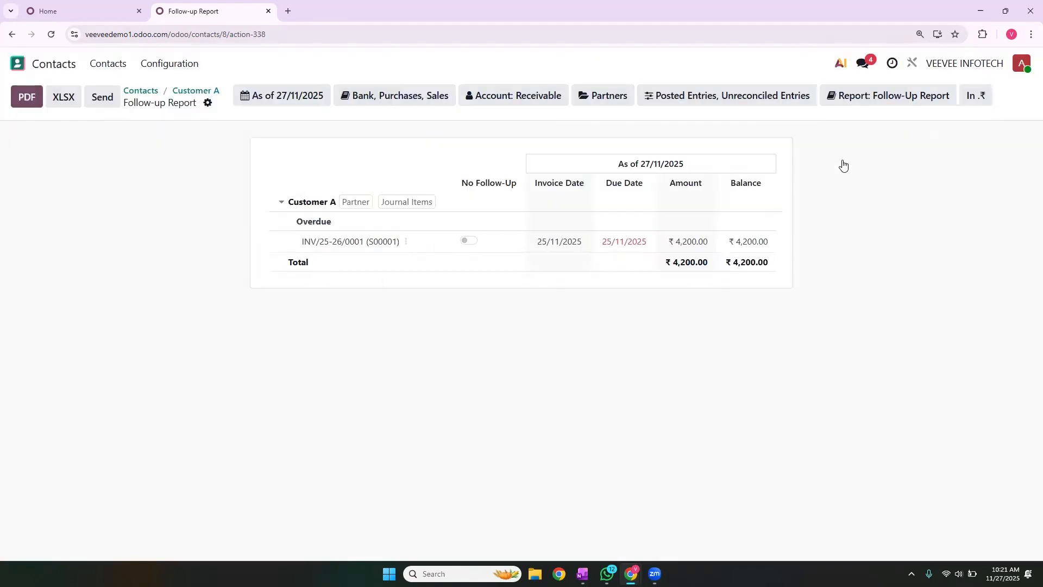
View Customer A's report as Partner Ledger and as Customer Statement, then return it to Follow-Up Report.
left_click(864, 100)
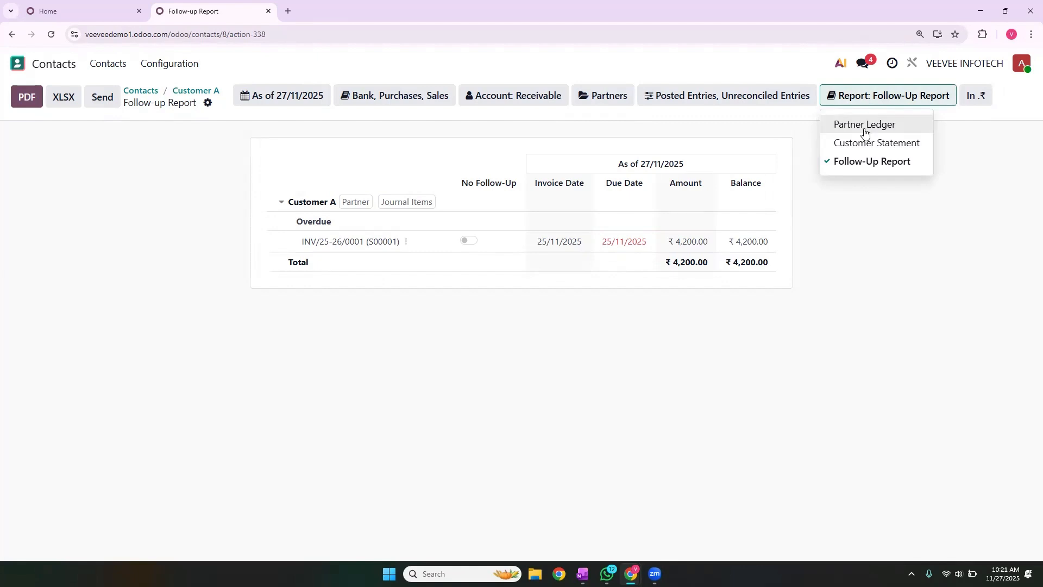
left_click(864, 126)
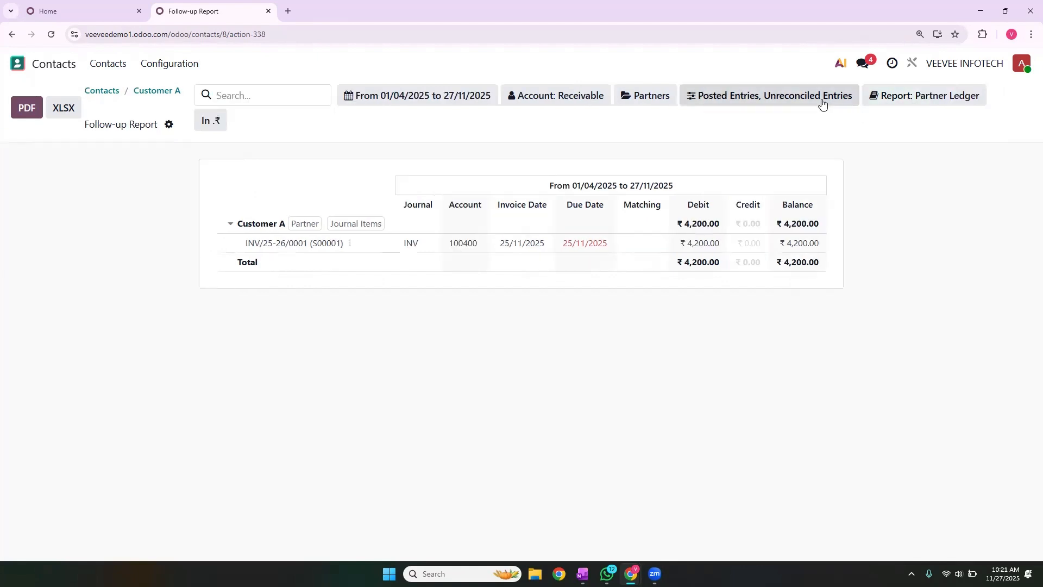
left_click(906, 97)
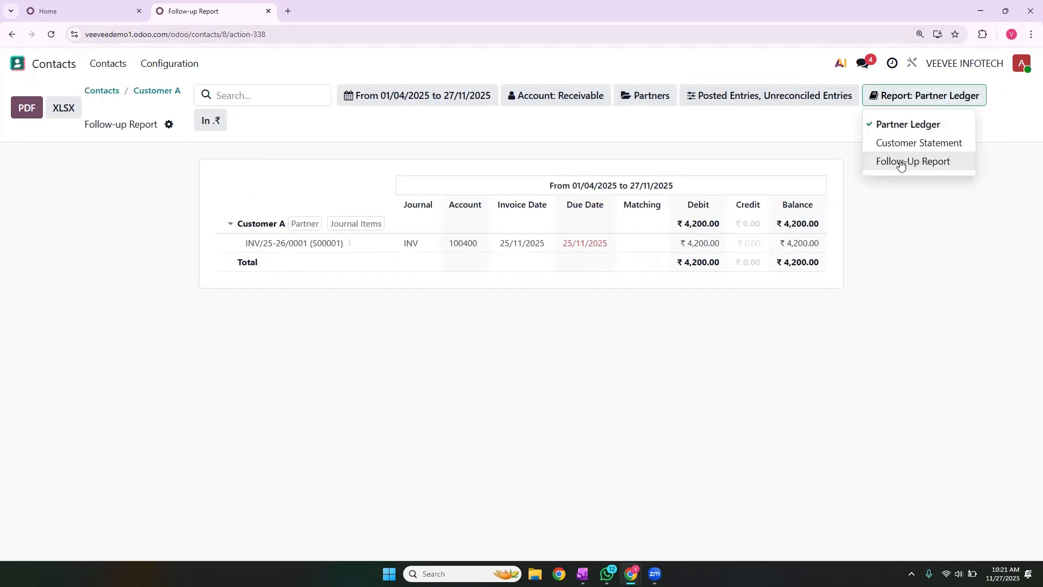
left_click(903, 145)
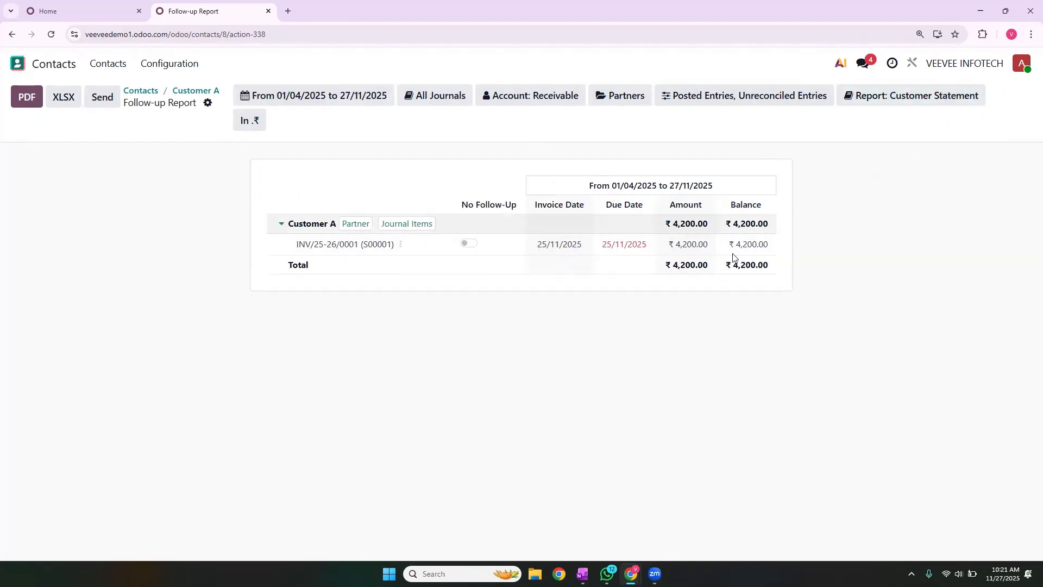
left_click(899, 96)
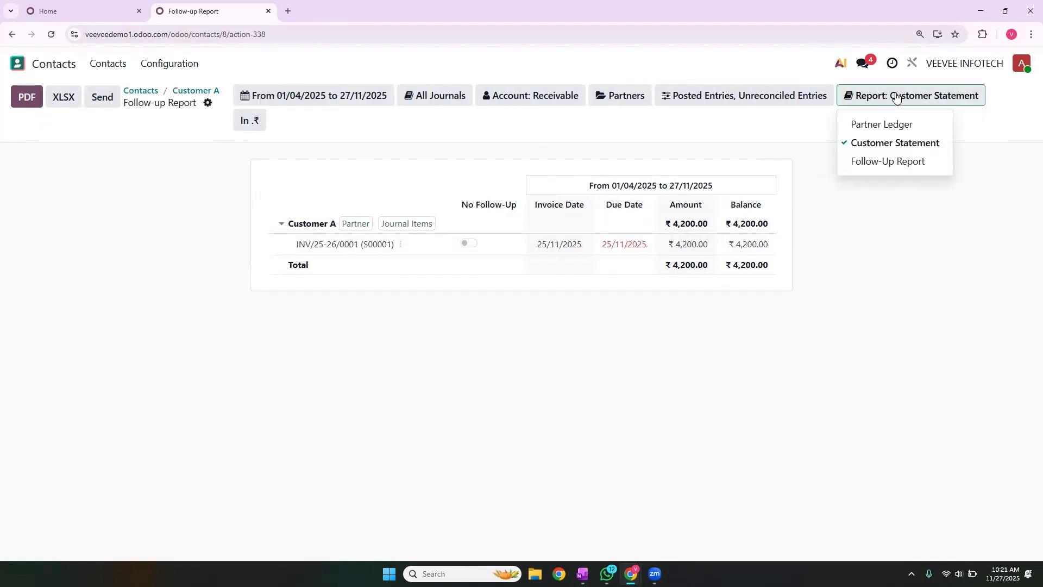
left_click(886, 162)
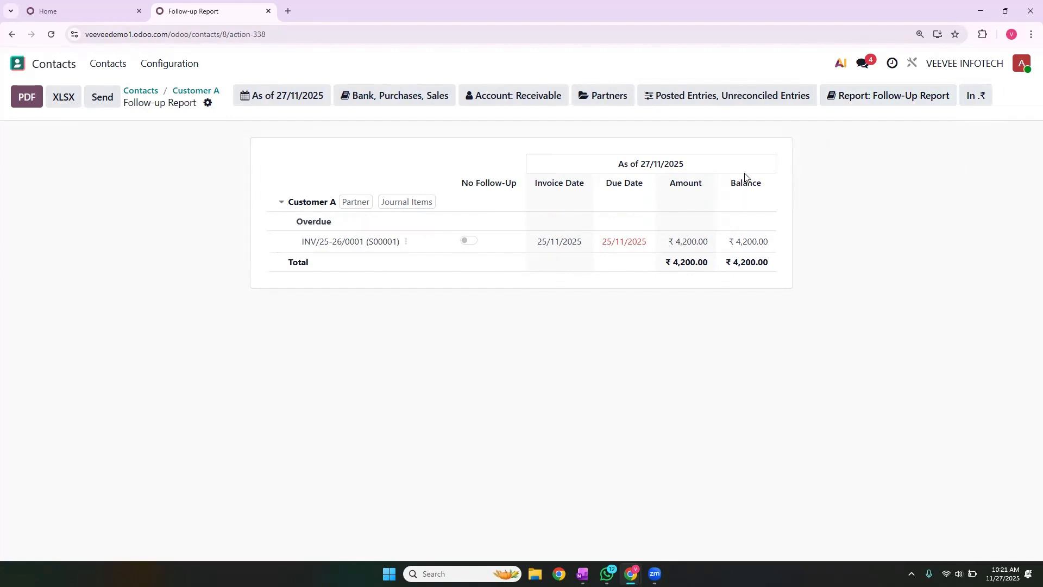